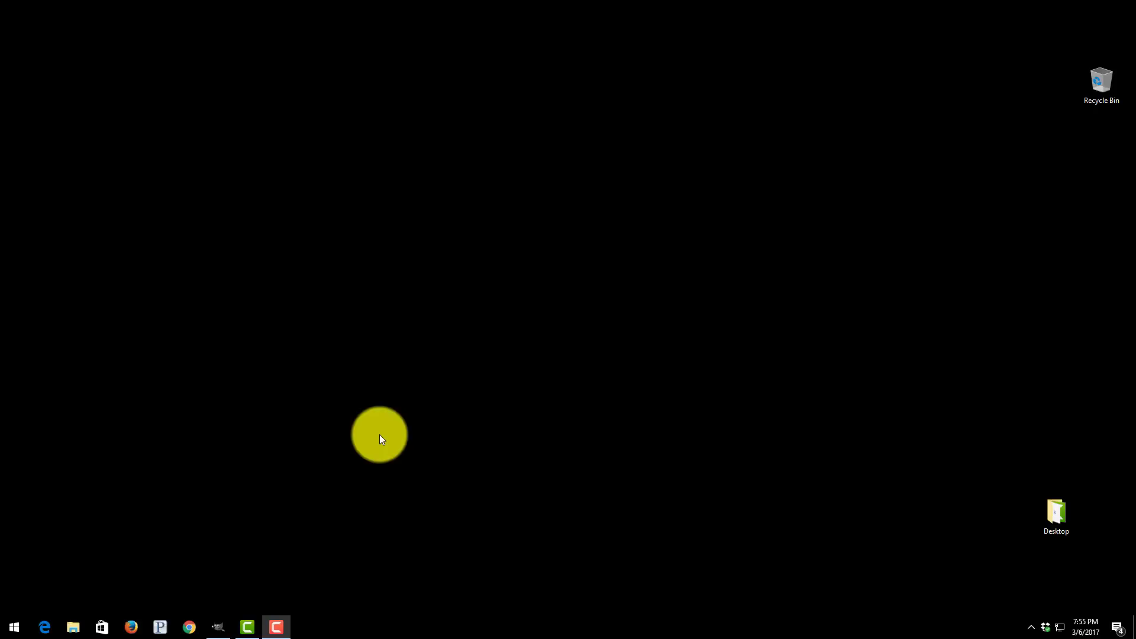
- Bring GIMP to the front and move the Toolbox window further left
click(218, 627)
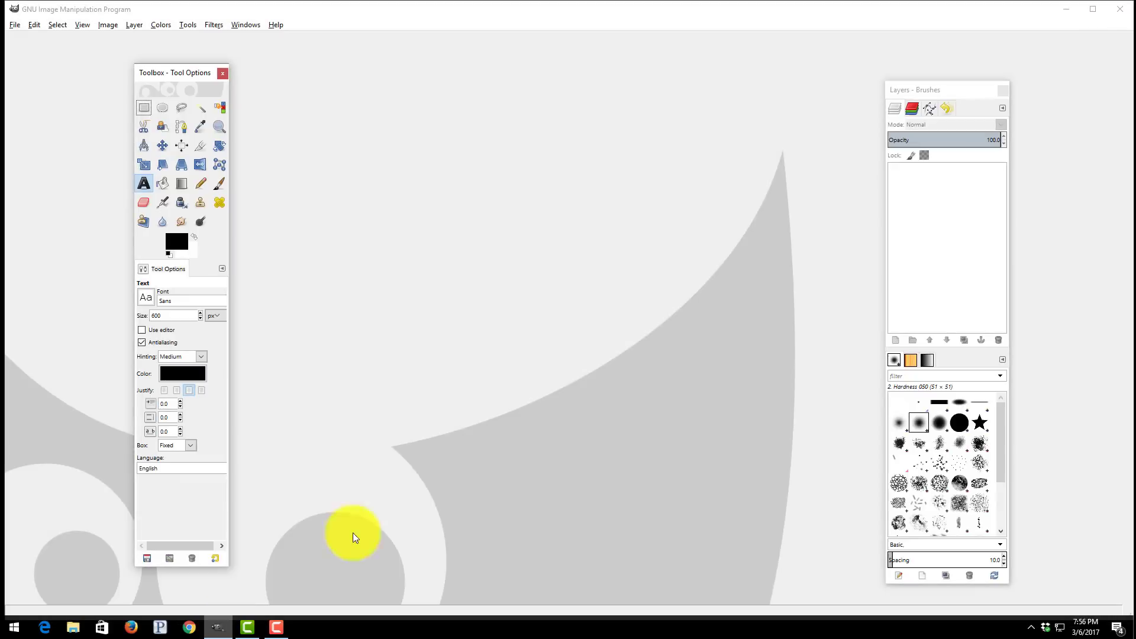
drag(189, 72, 105, 58)
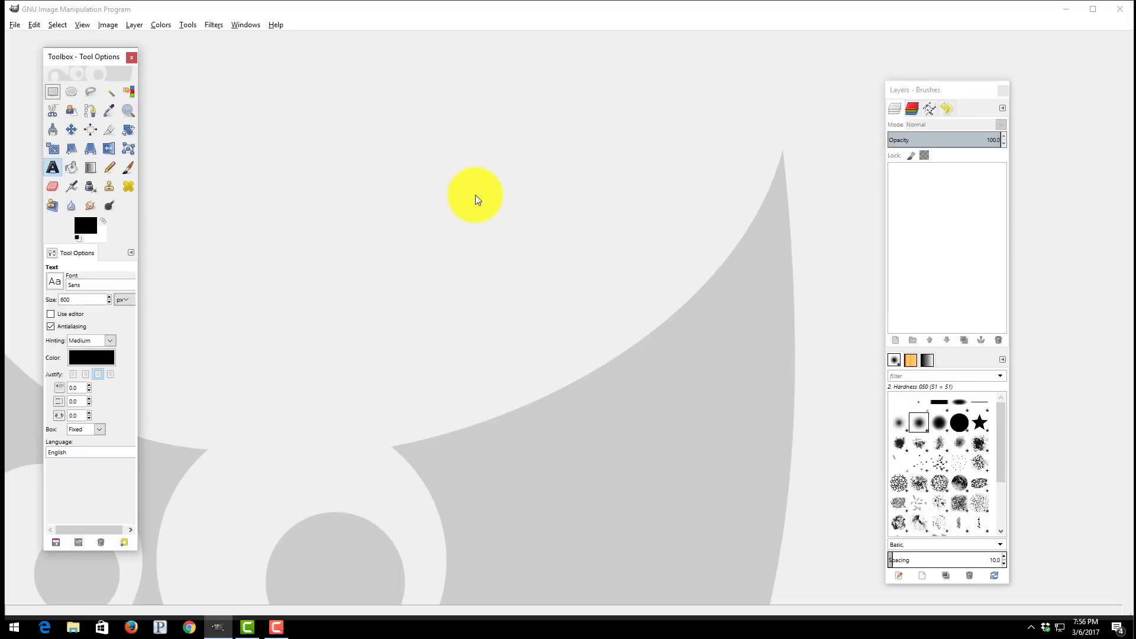
- Start a new image with pixel units, width 4500 and height 5400
click(16, 25)
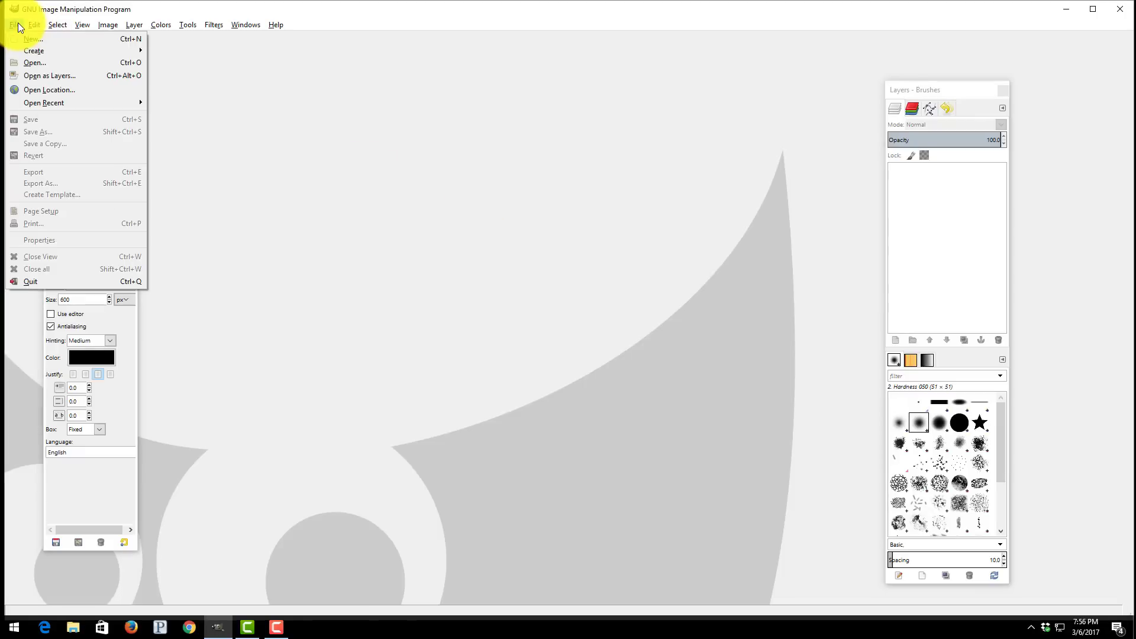
click(25, 37)
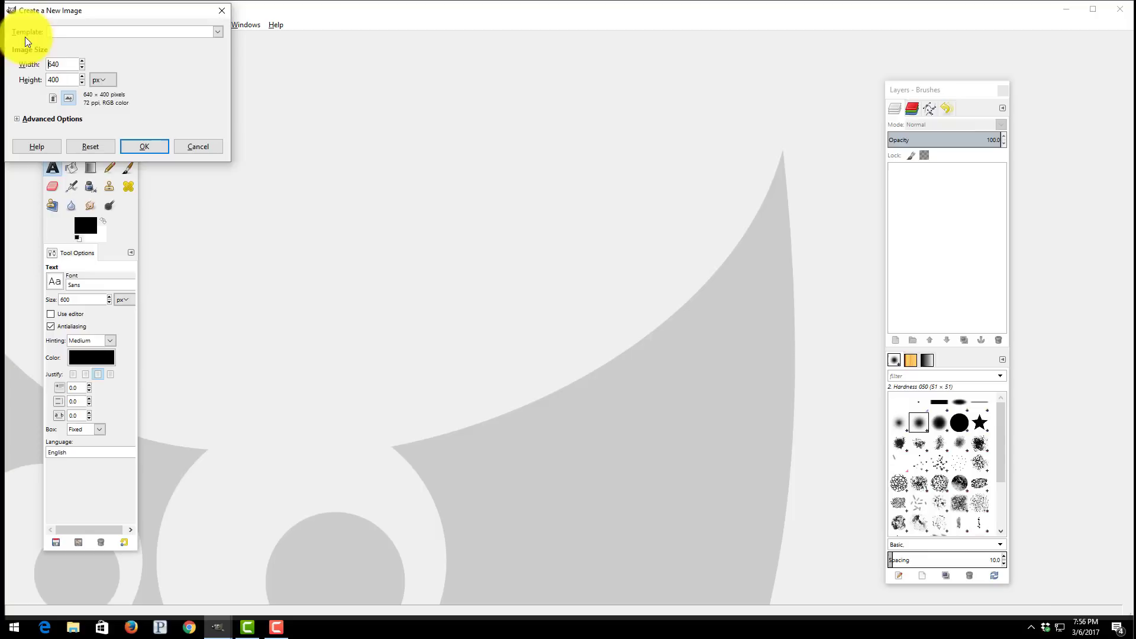
drag(130, 13, 442, 91)
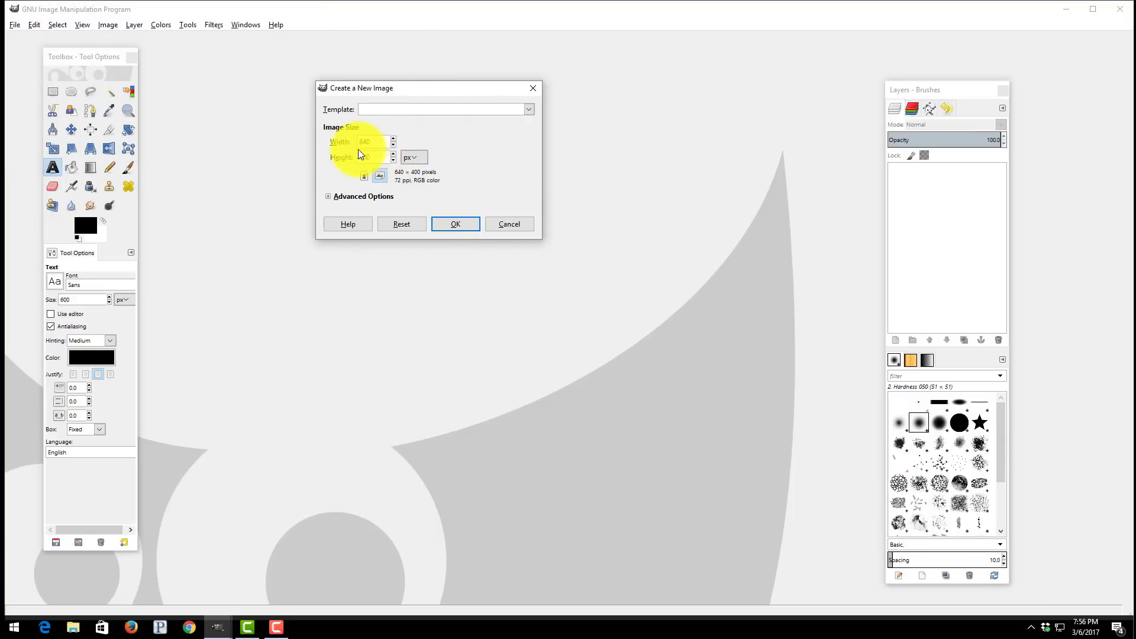
click(414, 158)
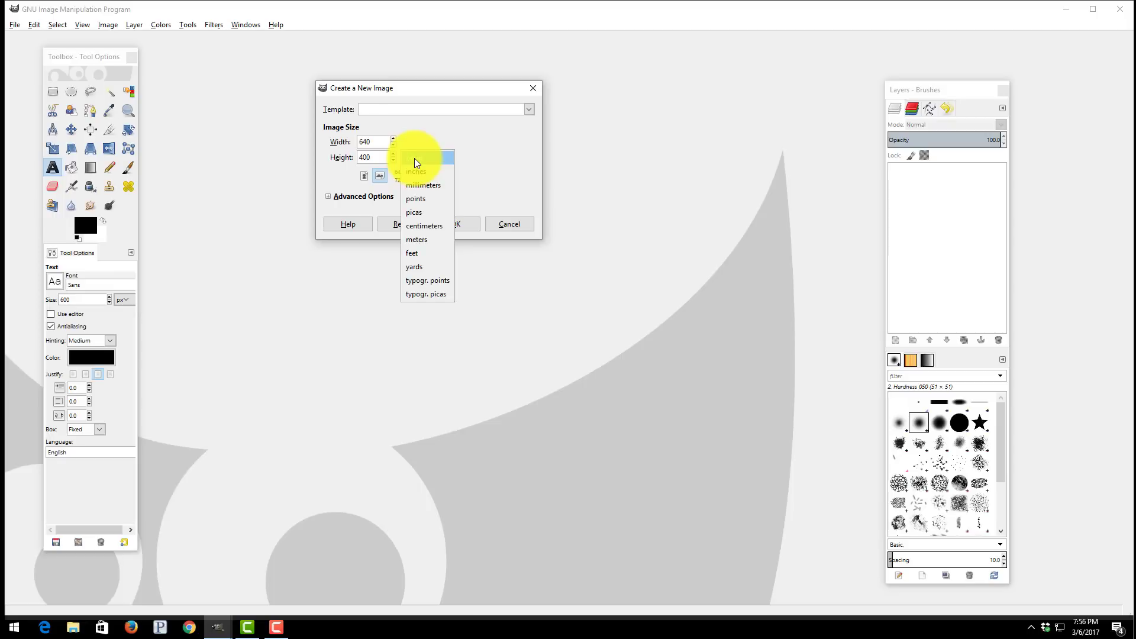
click(414, 158)
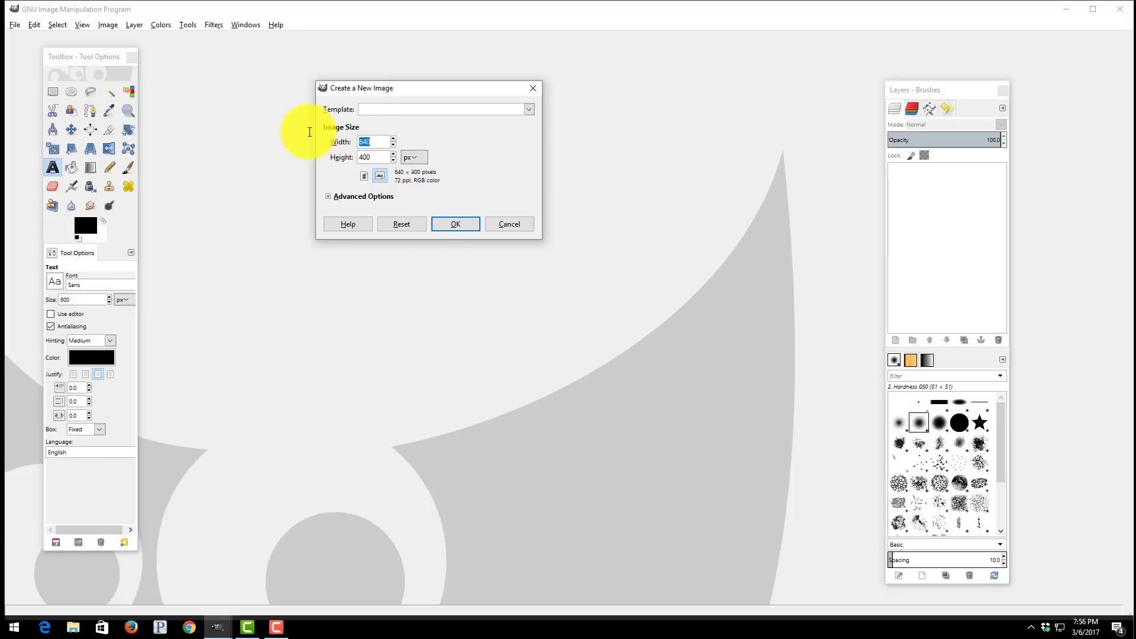
text(4500)
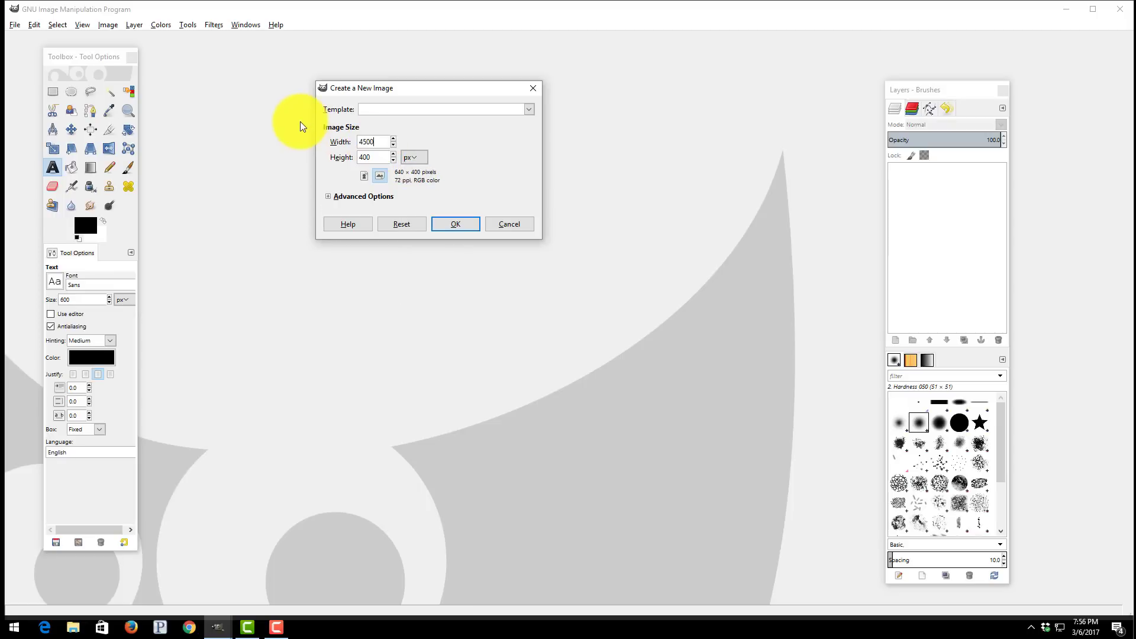
double_click(380, 159)
text(5400)
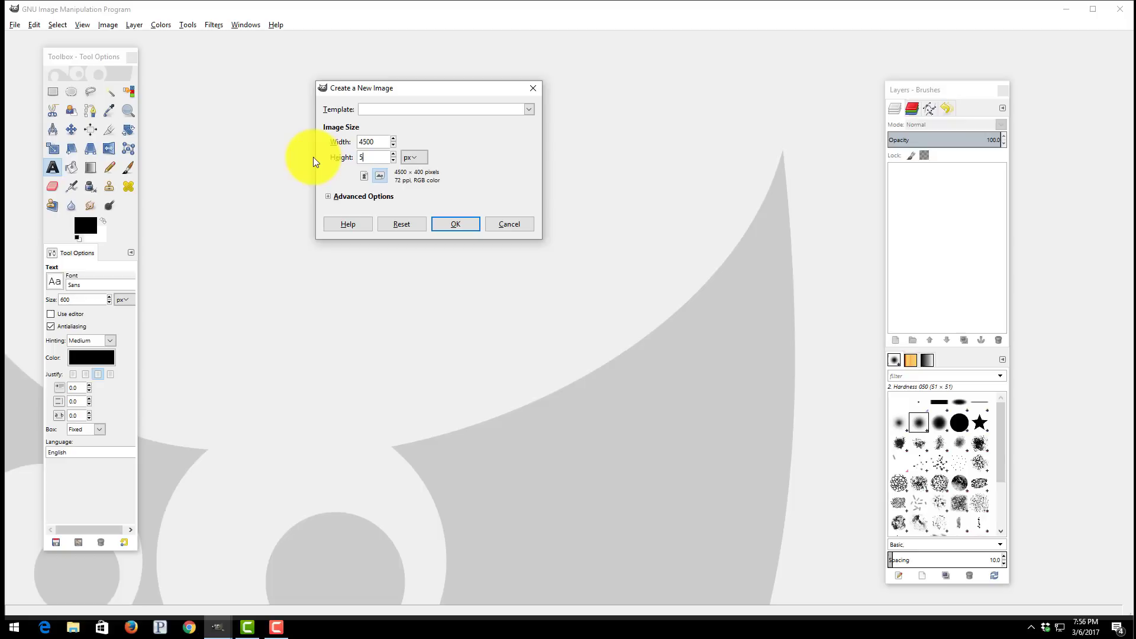
click(616, 179)
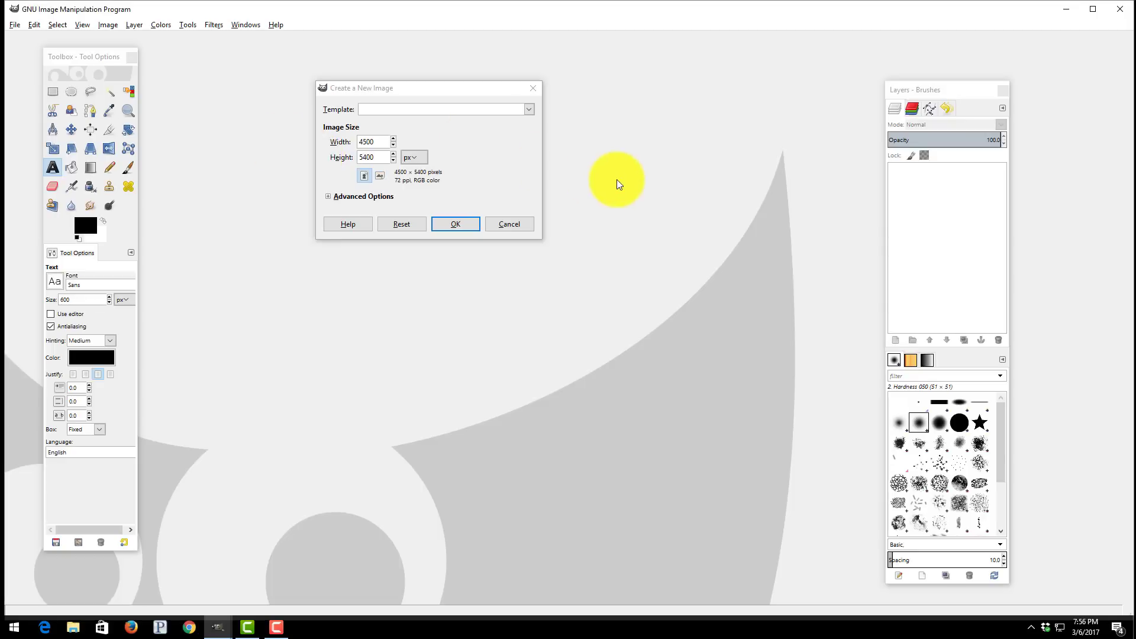
- In Advanced Options, set both X and Y resolution to 300 pixels/in
click(329, 198)
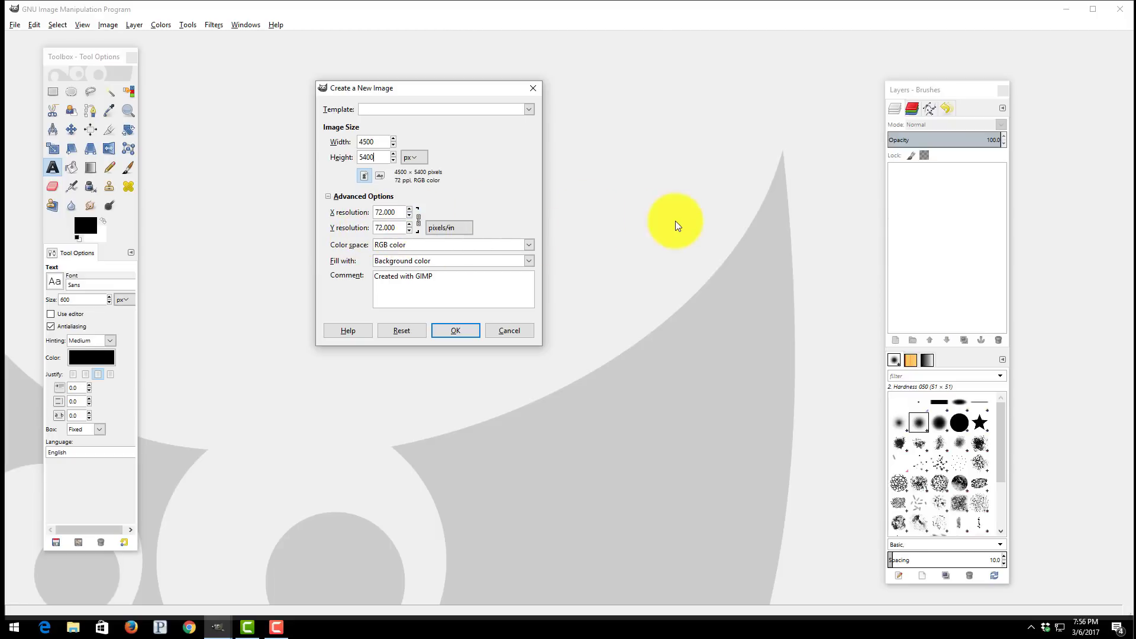
double_click(401, 214)
text(30)
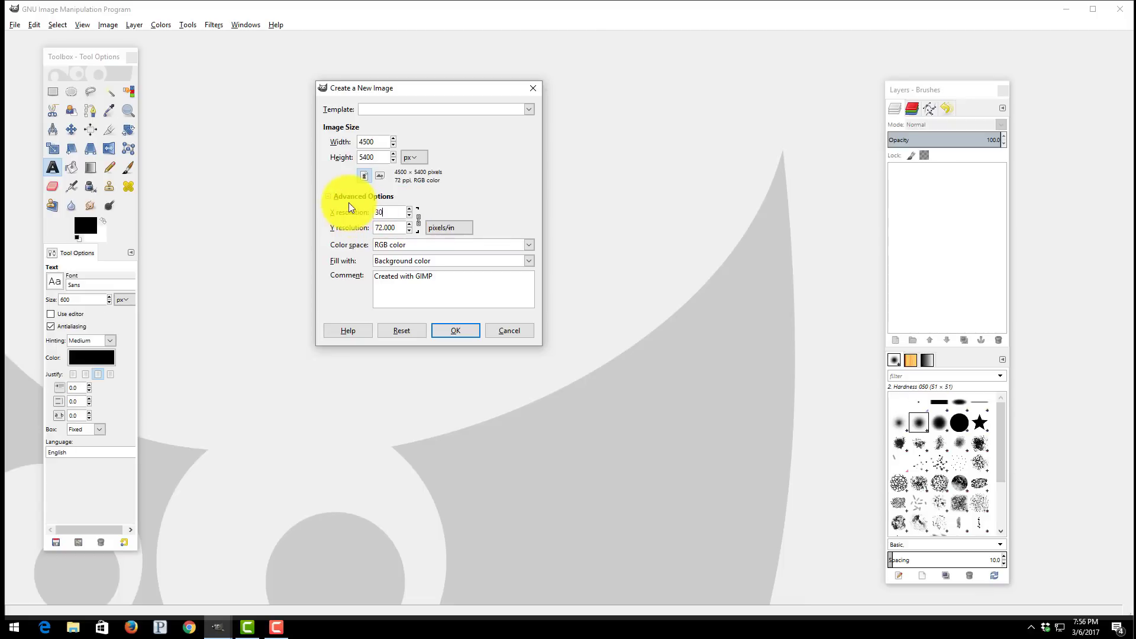
text(0)
key(Tab)
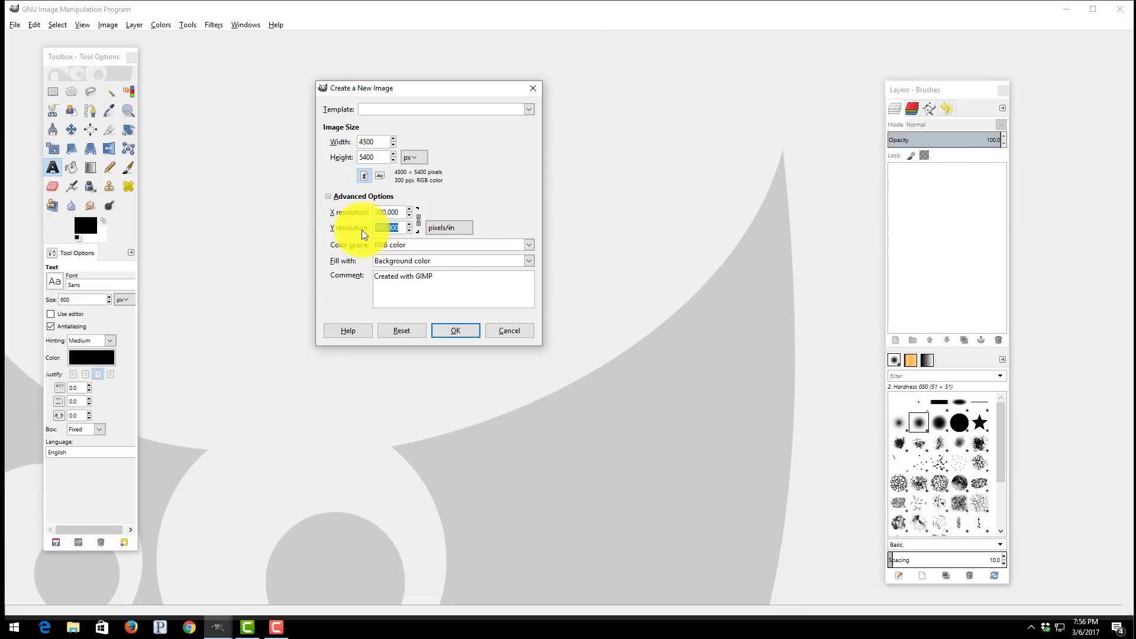
text(300)
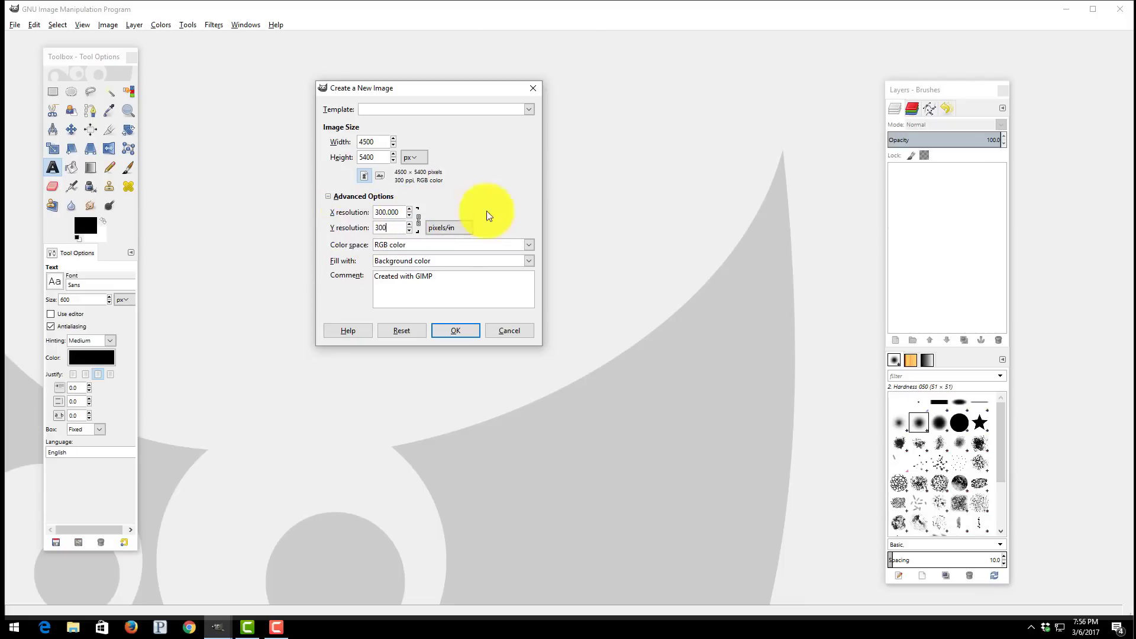
click(672, 204)
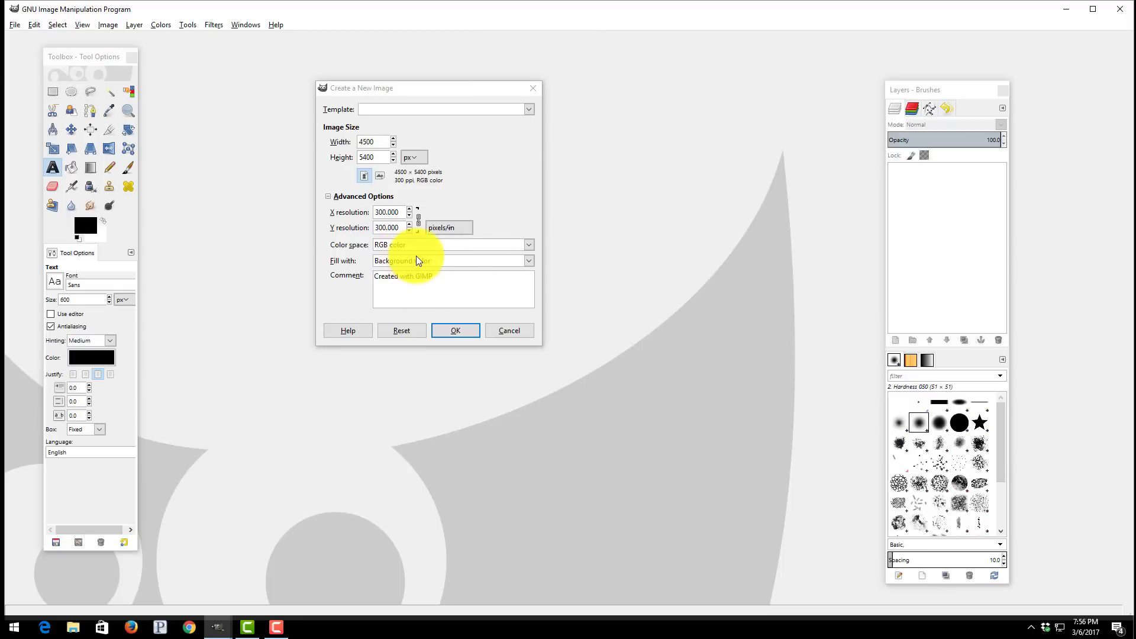
- Set the new image's Fill with option to Transparency
click(529, 262)
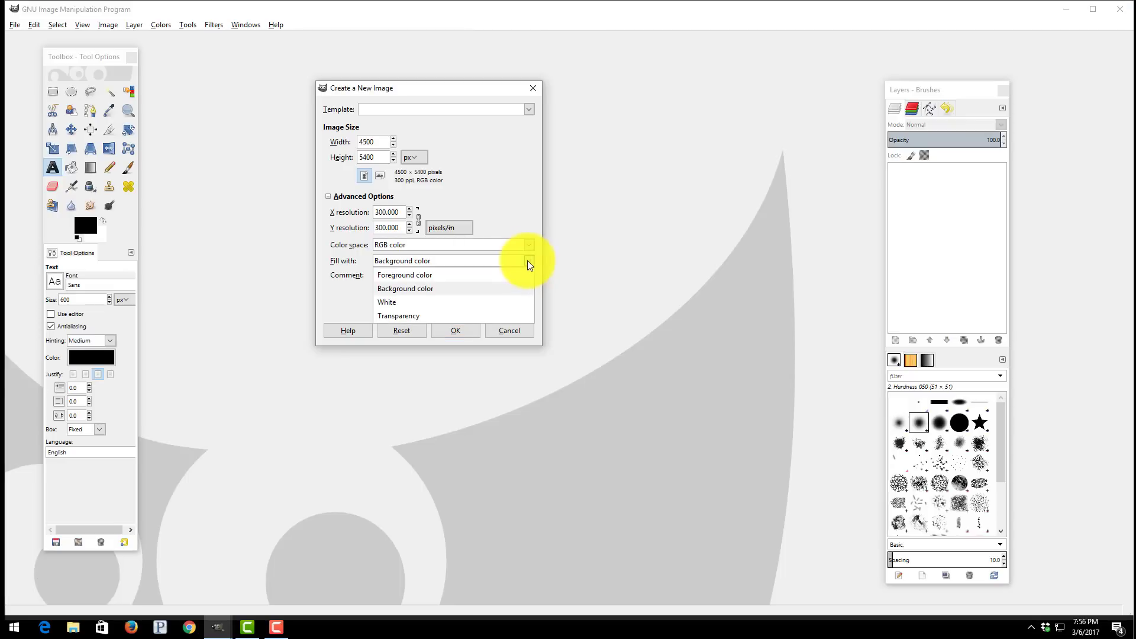
click(410, 314)
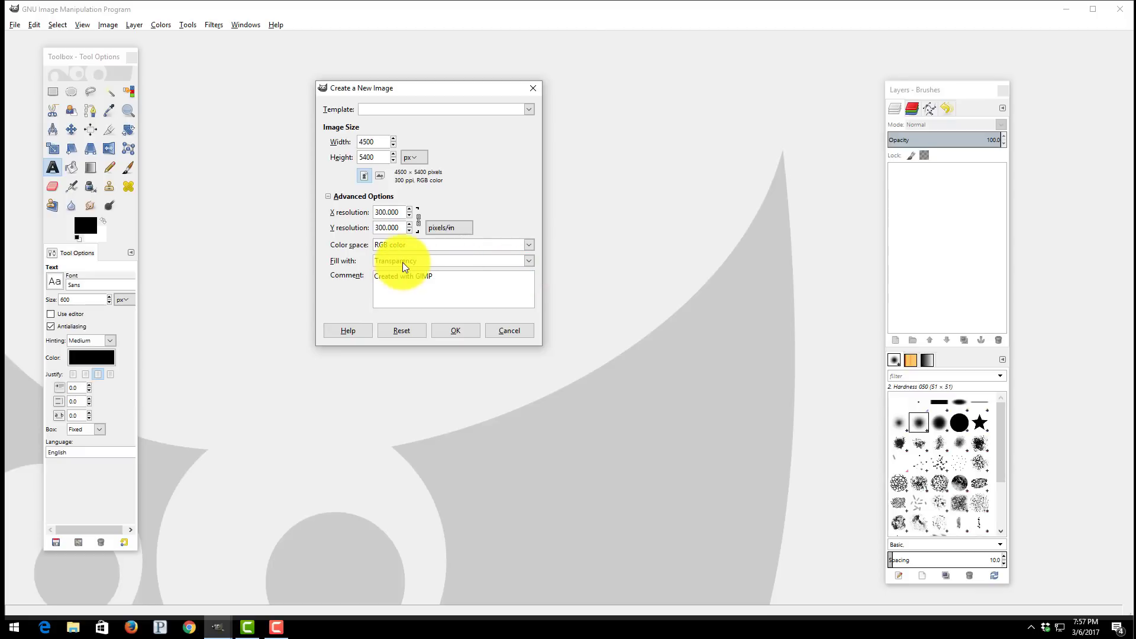
- Confirm the dialog to create the 4500 × 5400, 300 ppi transparent canvas
click(464, 330)
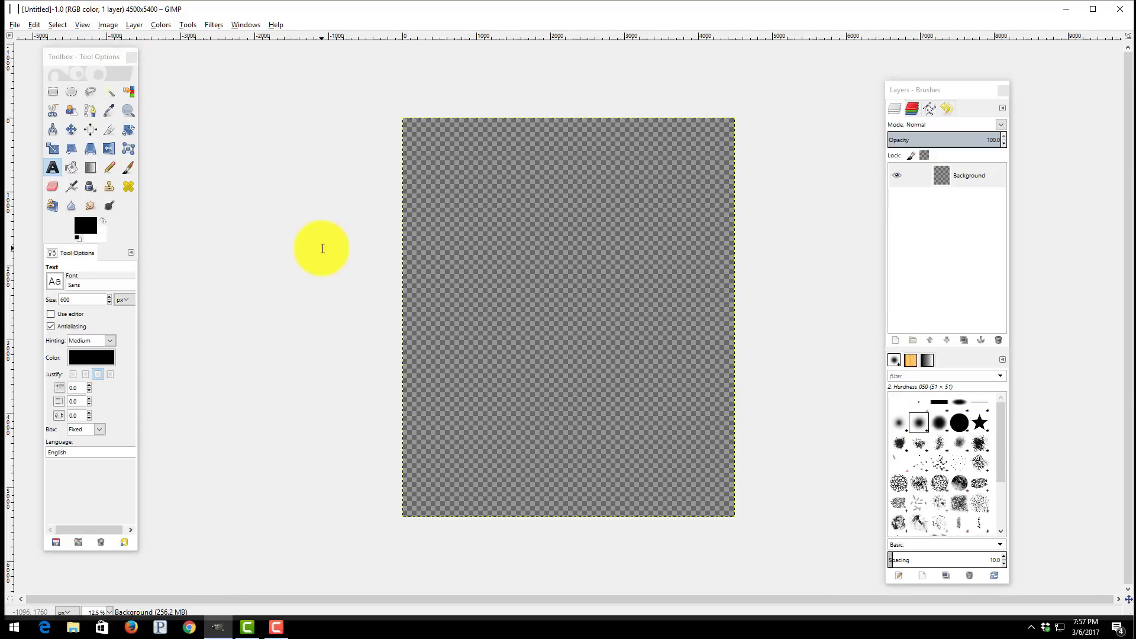
- Add the text 'This is a Test' near the canvas top, fixing the final-letter typo
click(54, 168)
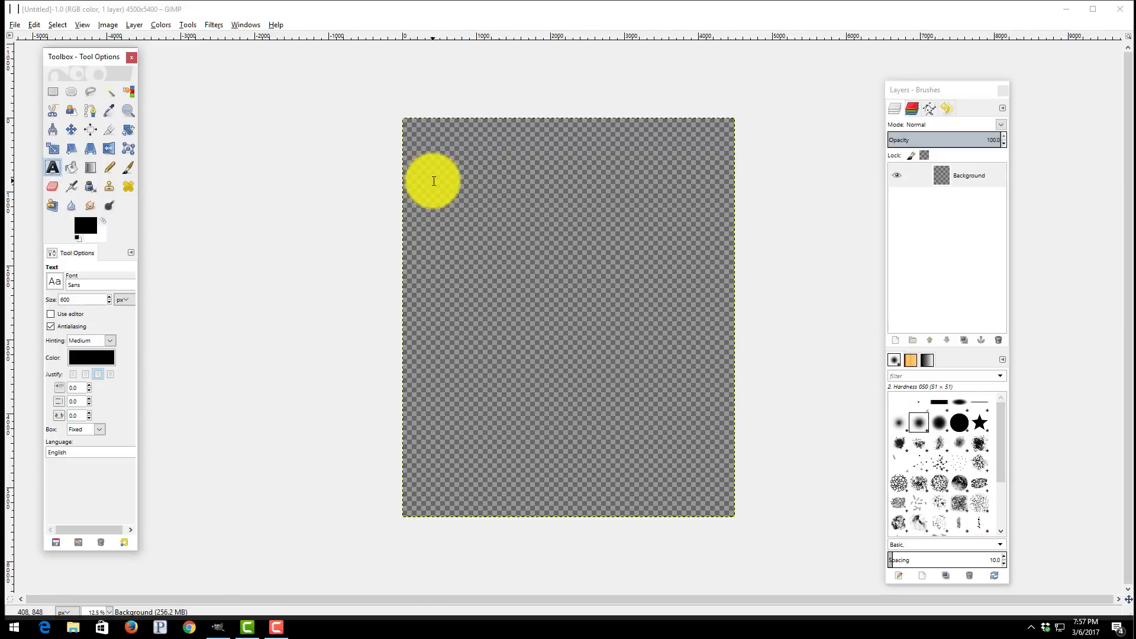
click(440, 176)
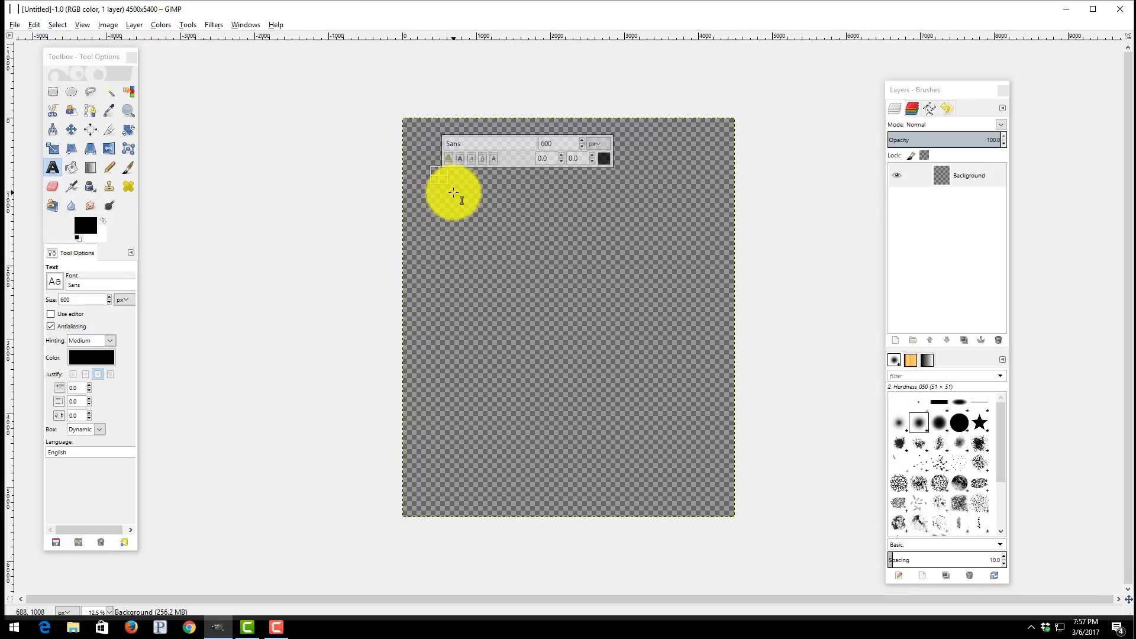
text(This is a)
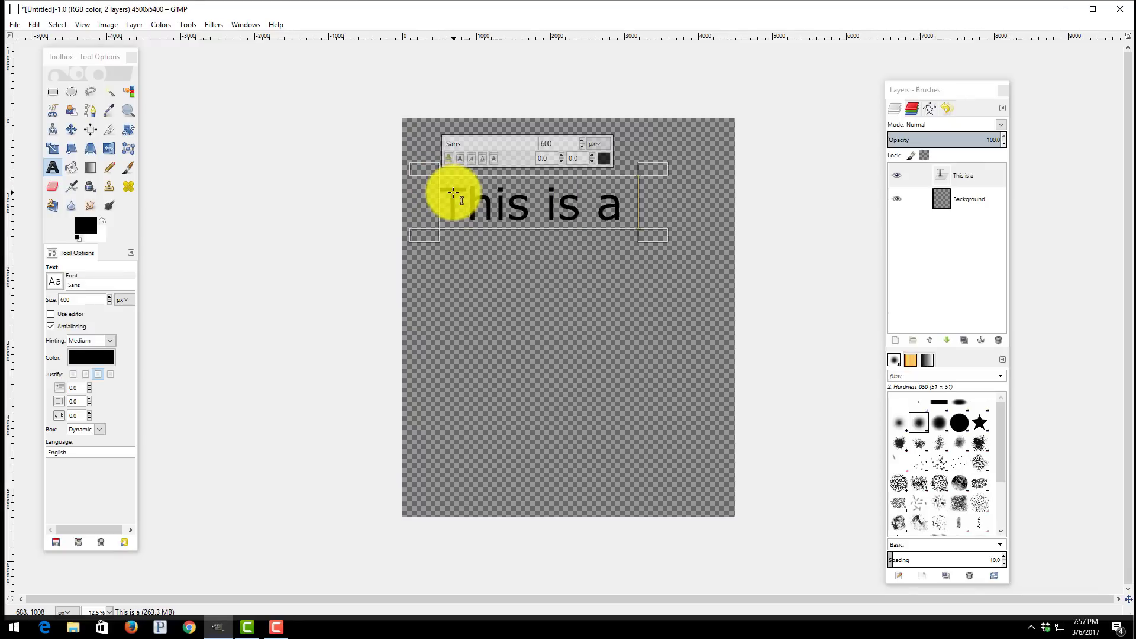
text( Tesy)
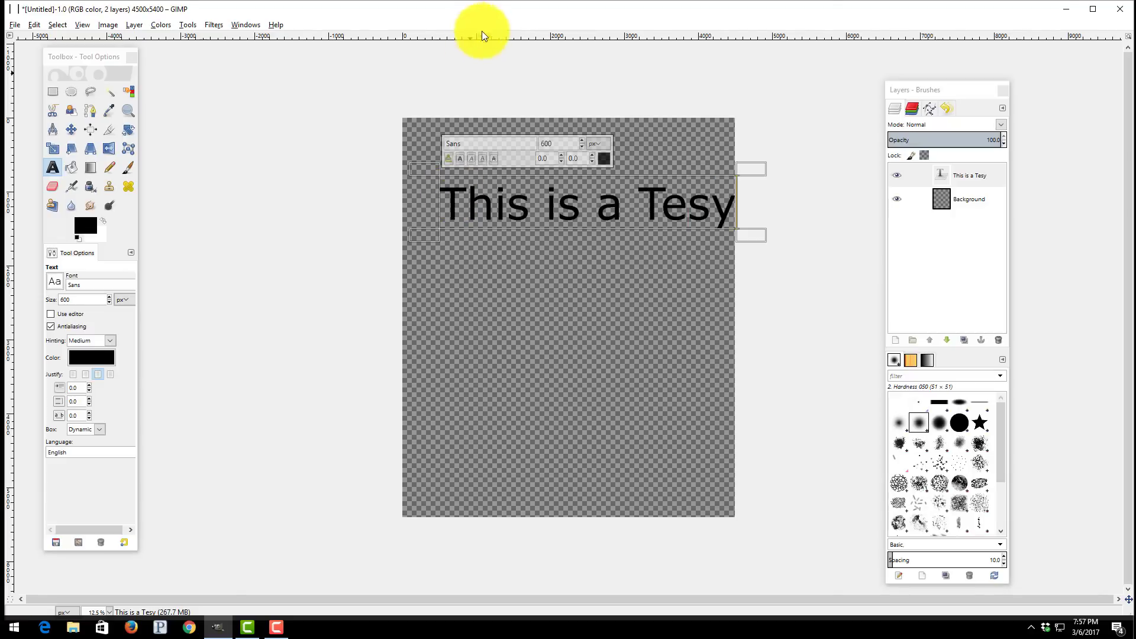
key(BackSpace)
text(t)
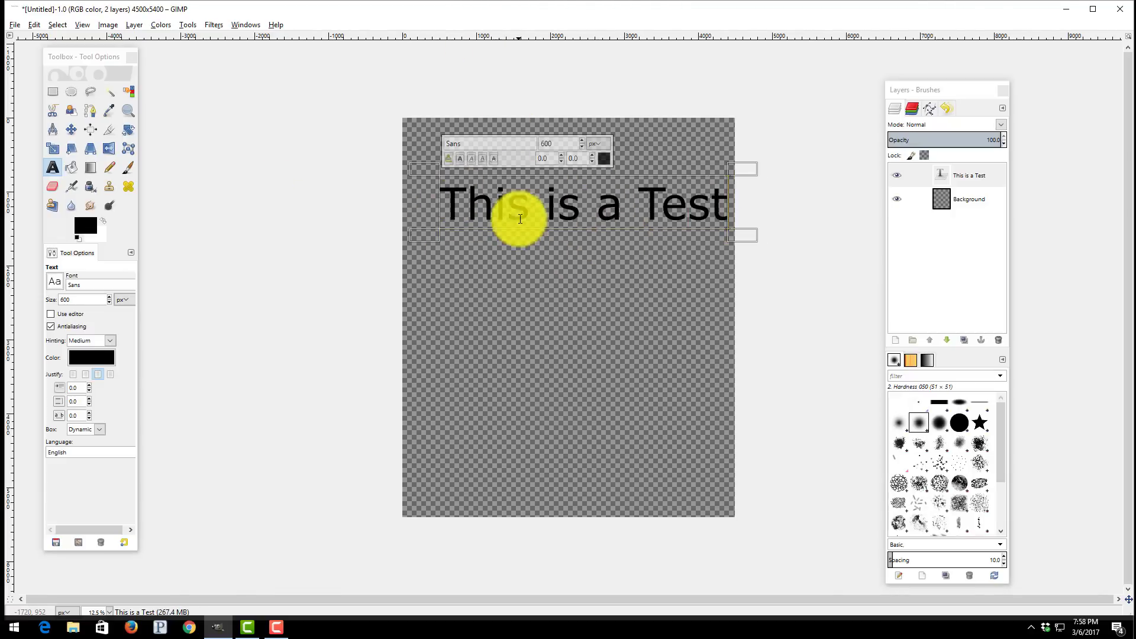
- Nudge the text layer slightly left with the Move tool to centre it
click(70, 130)
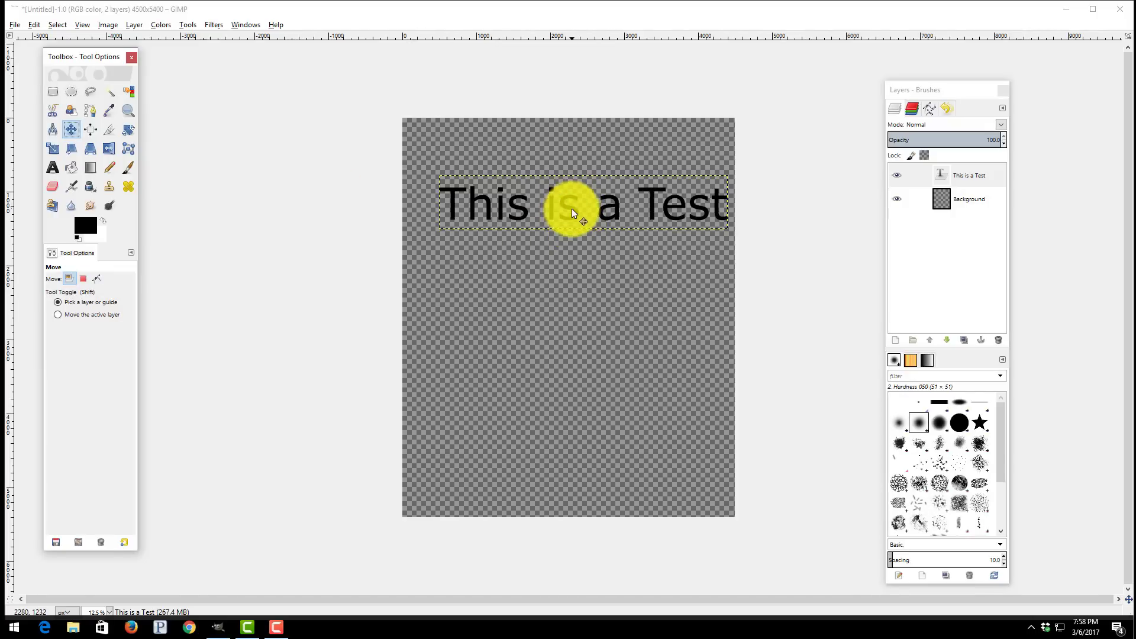
drag(572, 208, 550, 205)
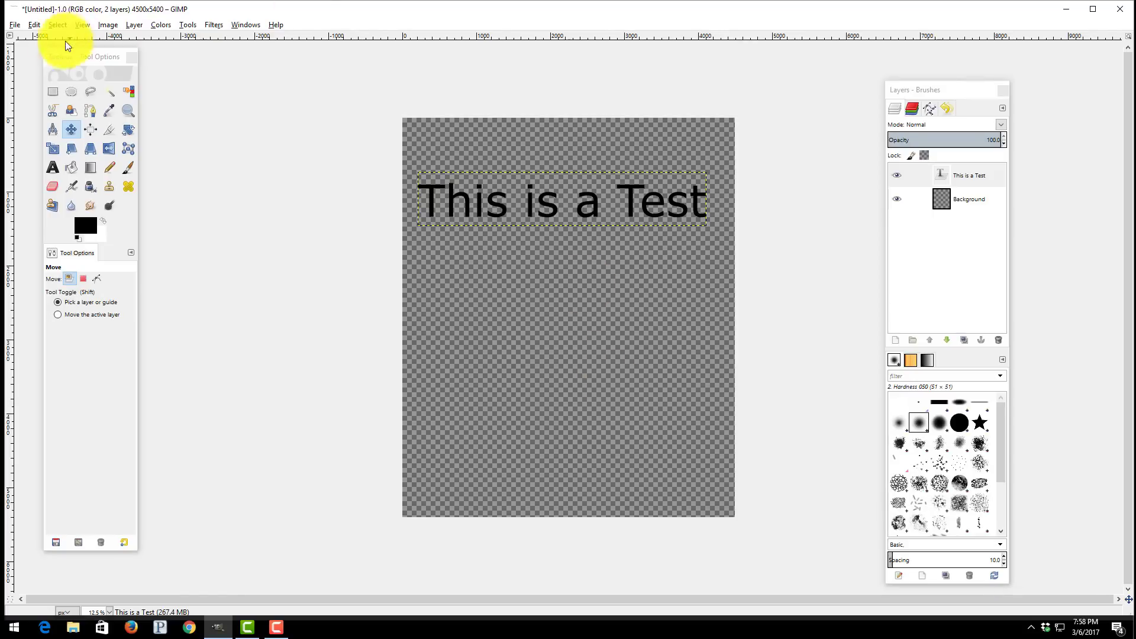
- Export the image as Untitled.png in Documents with PNG image (*.png) as the file type
click(16, 24)
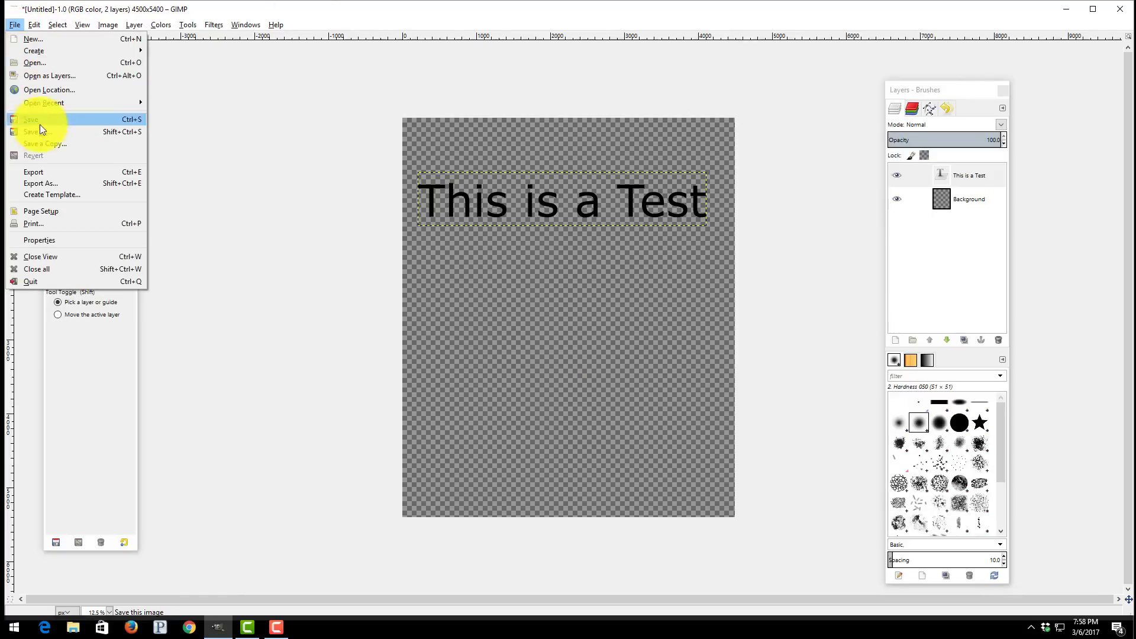
click(45, 172)
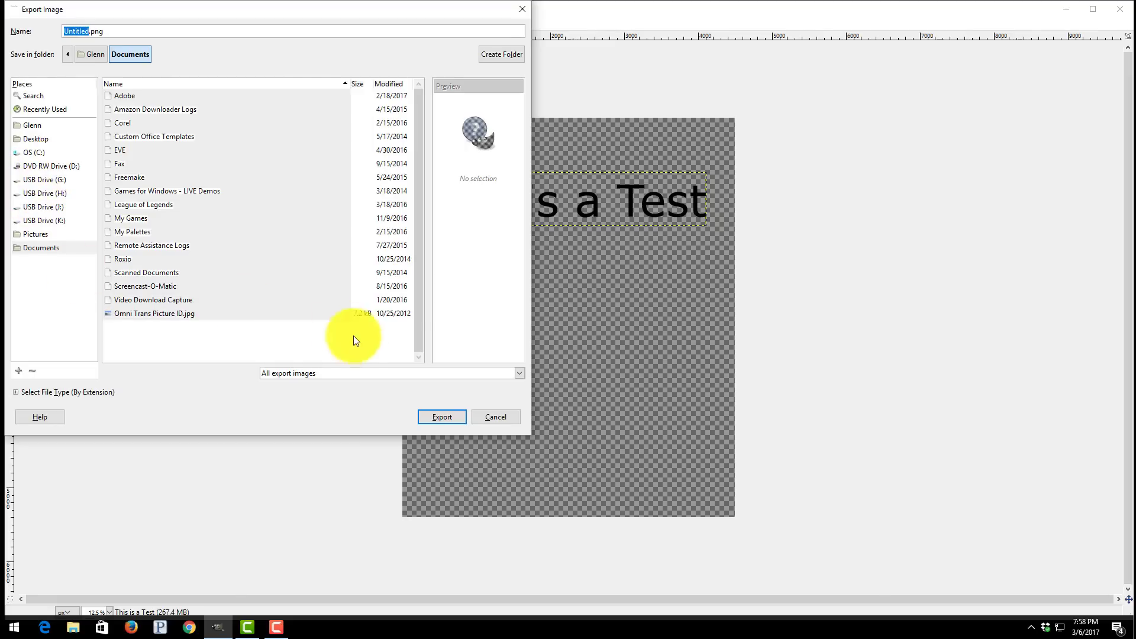
click(520, 375)
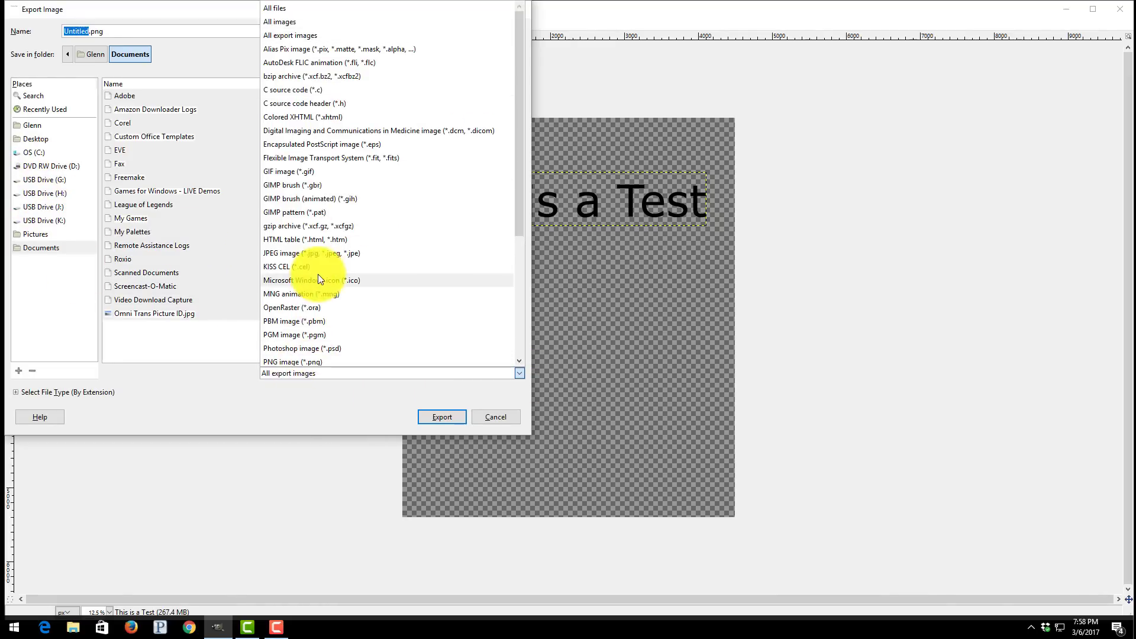
click(295, 358)
click(439, 418)
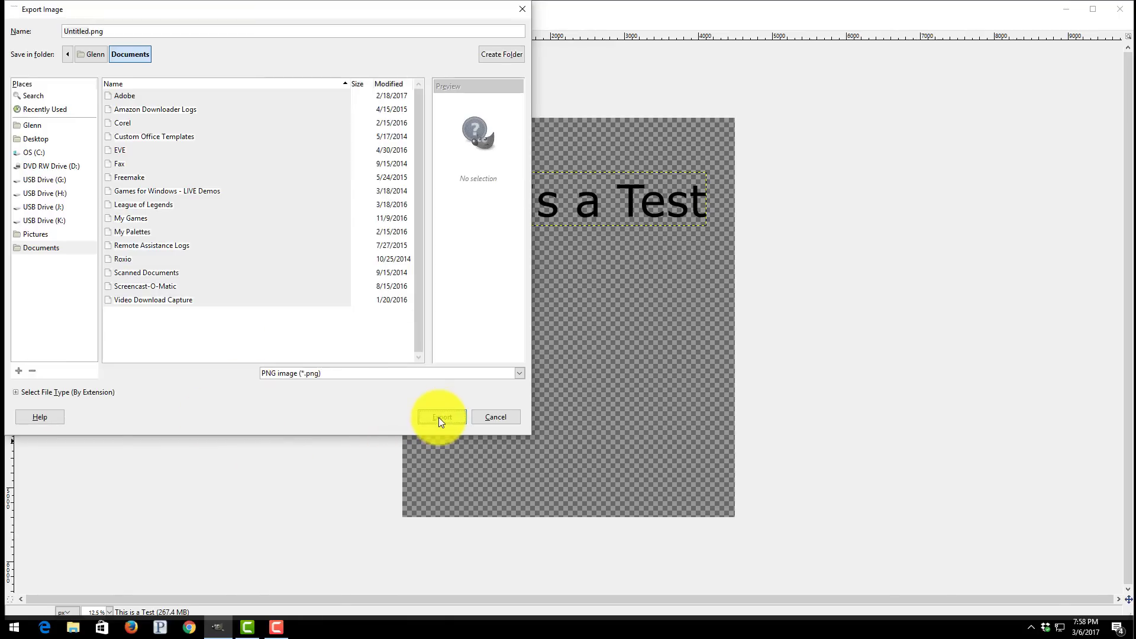
- Accept the default PNG options to save Untitled.png
click(569, 426)
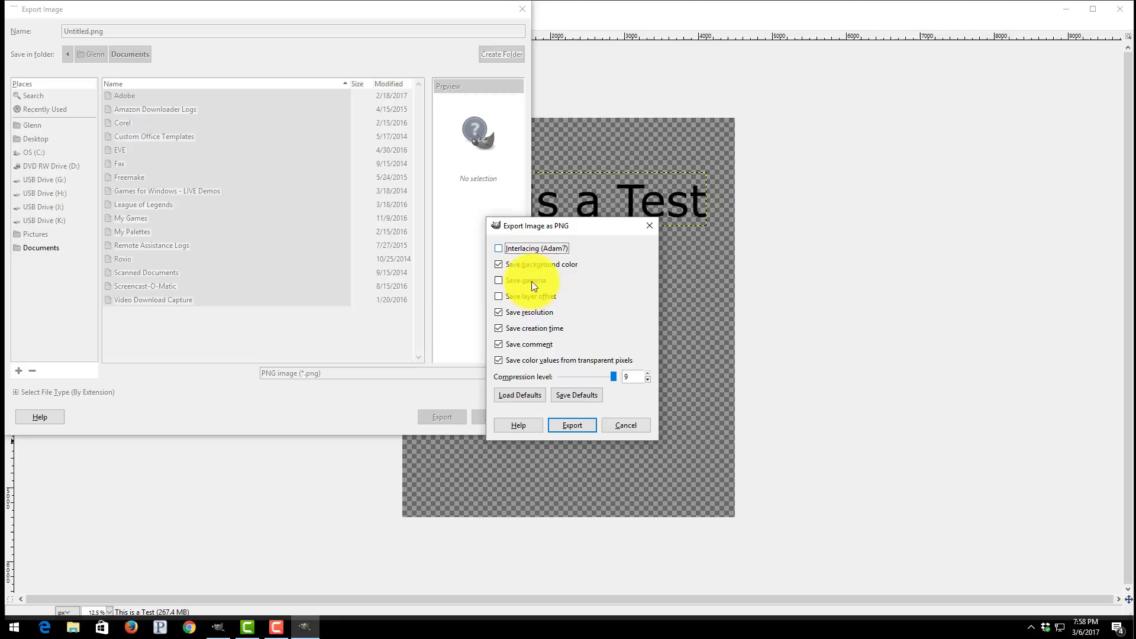
click(581, 426)
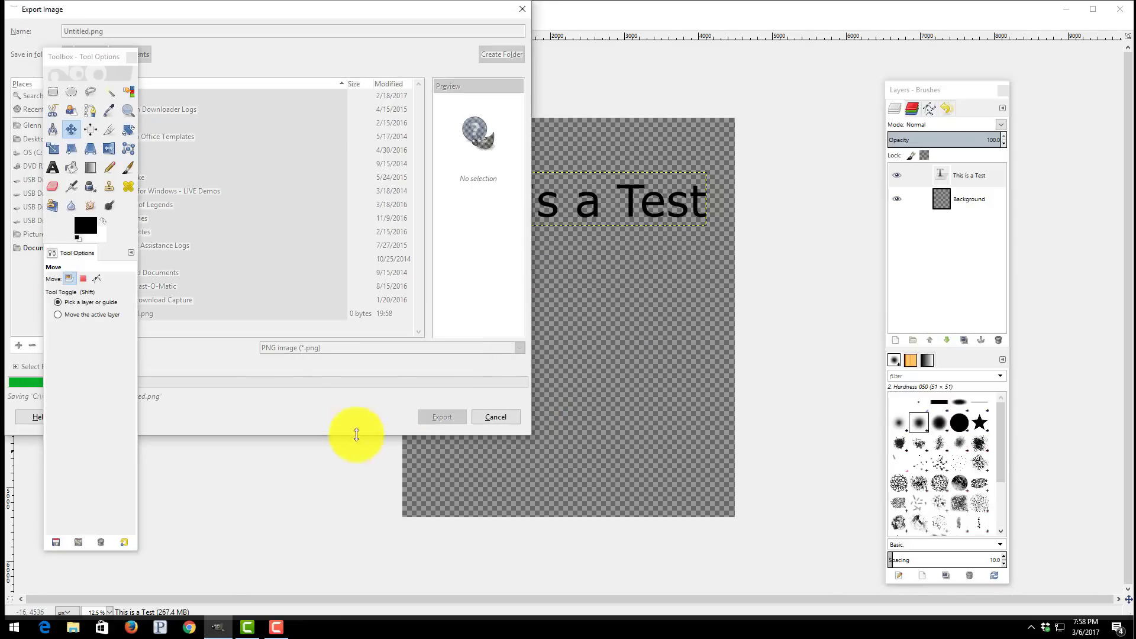